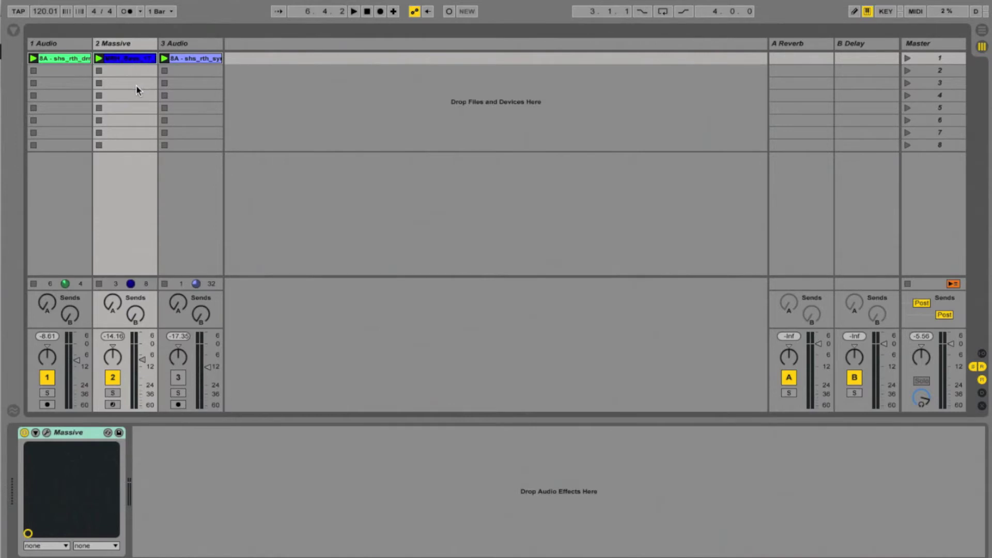
Step: Play the session's looping clips briefly and open the first audio track's drum clip for viewing
key("space")
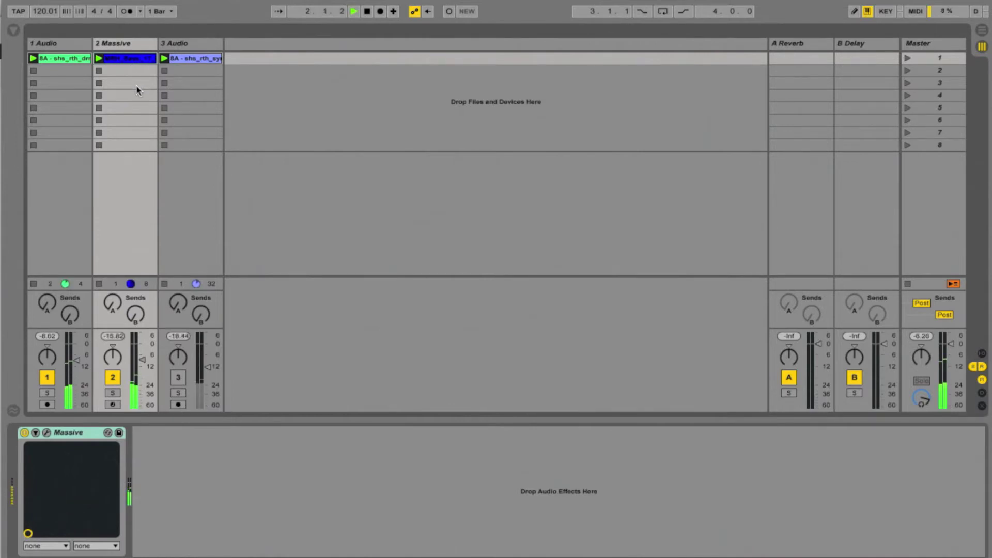
key("space")
left_click(60, 59)
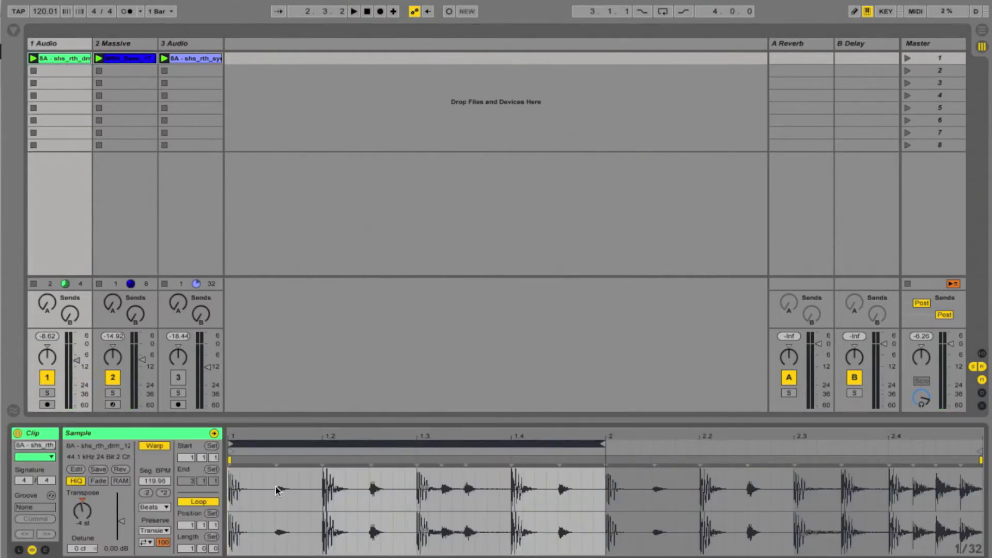
Step: Open the Massive track's bass clip in an enlarged note editor and play it back
left_click(137, 66)
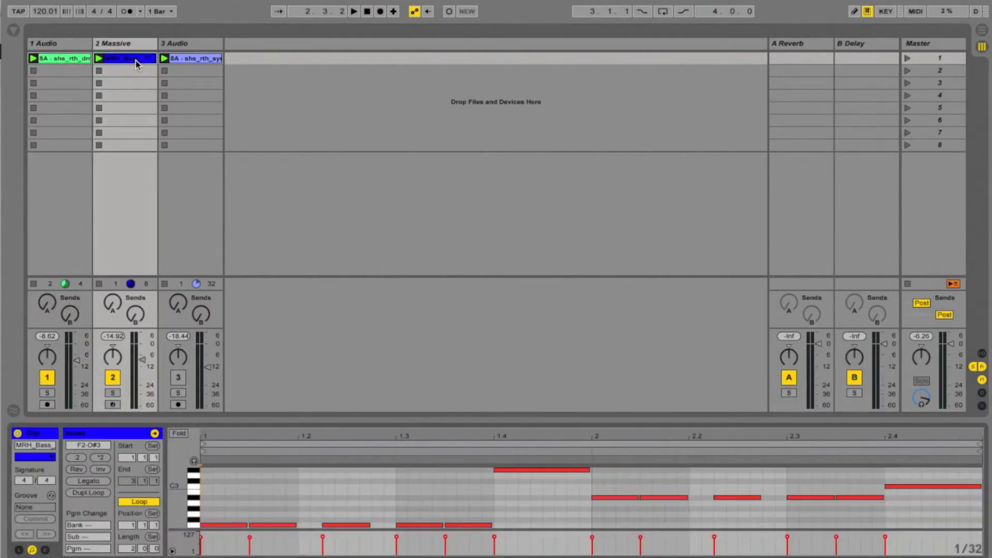
left_click_drag(403, 419, 405, 320)
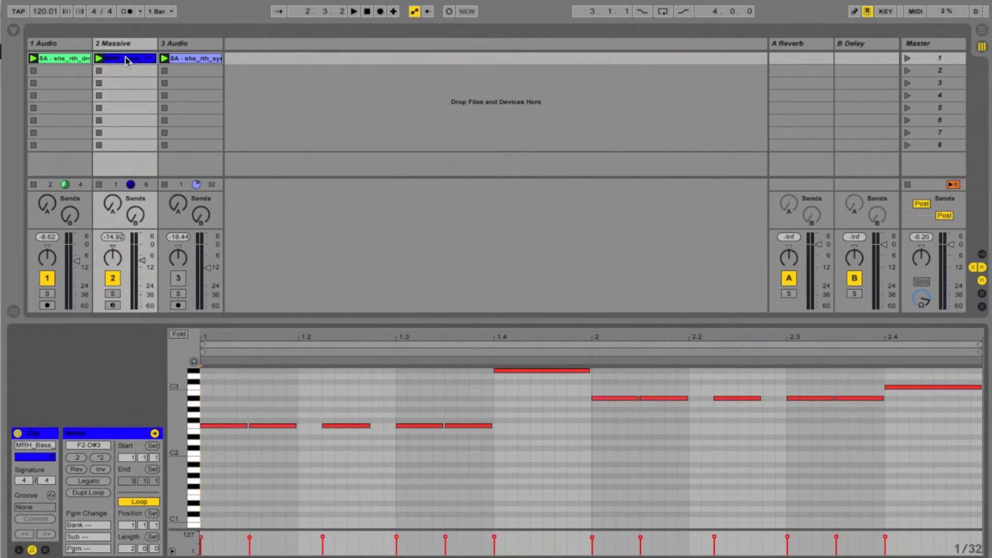
key("space")
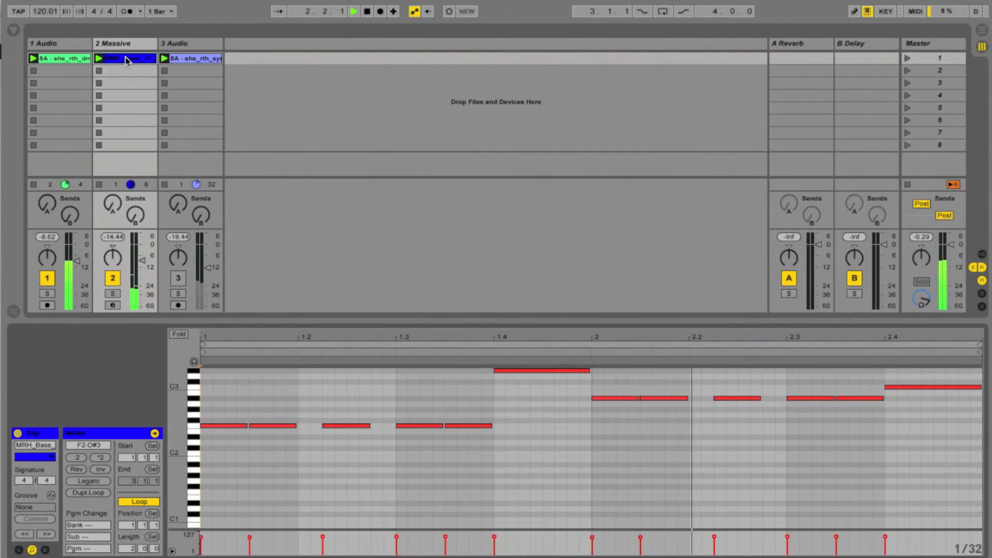
key("space")
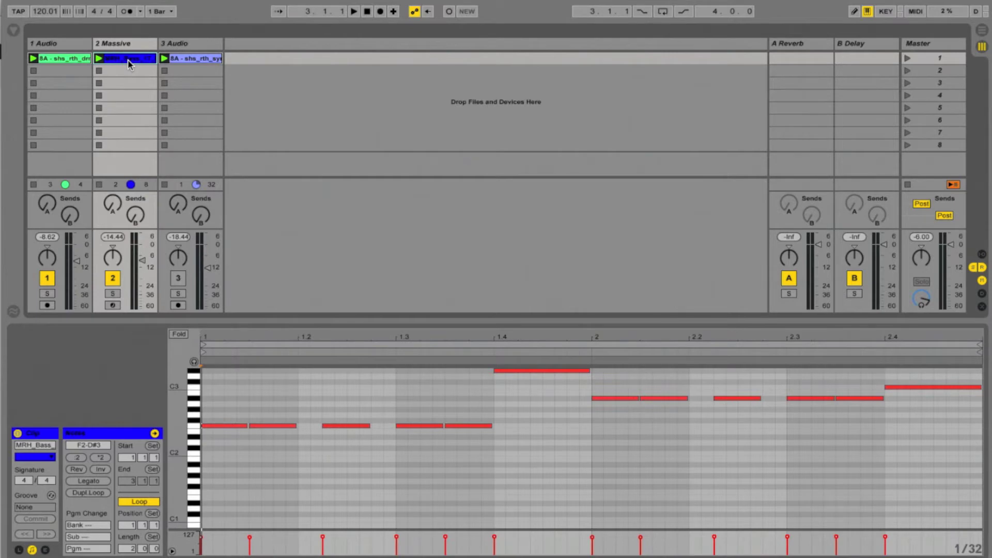
Step: Duplicate the bass clip into the second slot and double its loop to four bars with the notes repeated
key("ctrl+d")
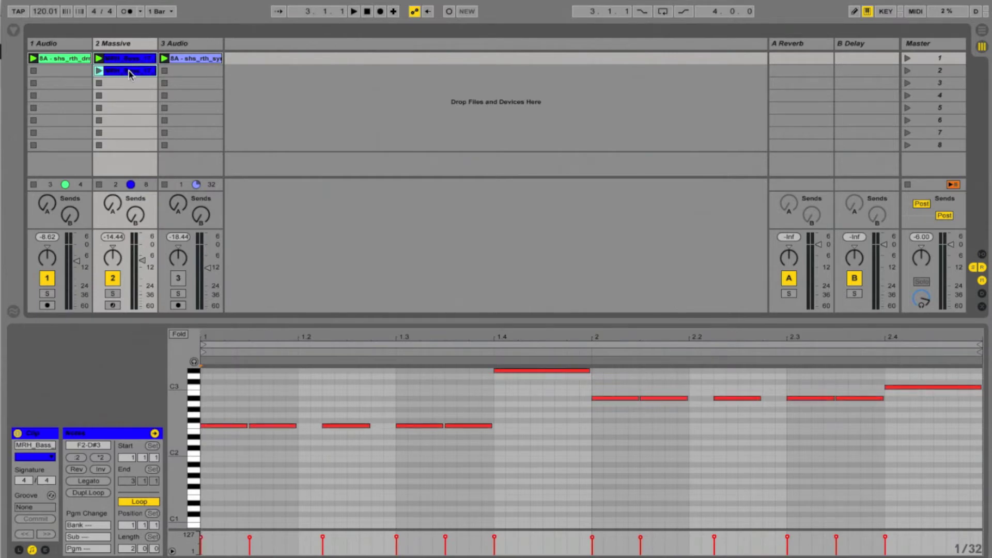
left_click(129, 75)
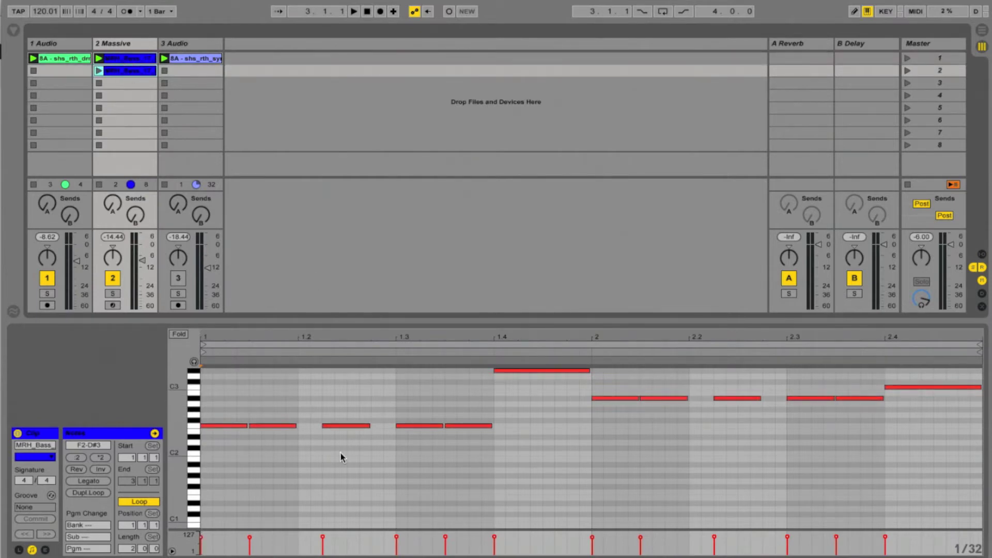
scroll(341, 457, "up", 1)
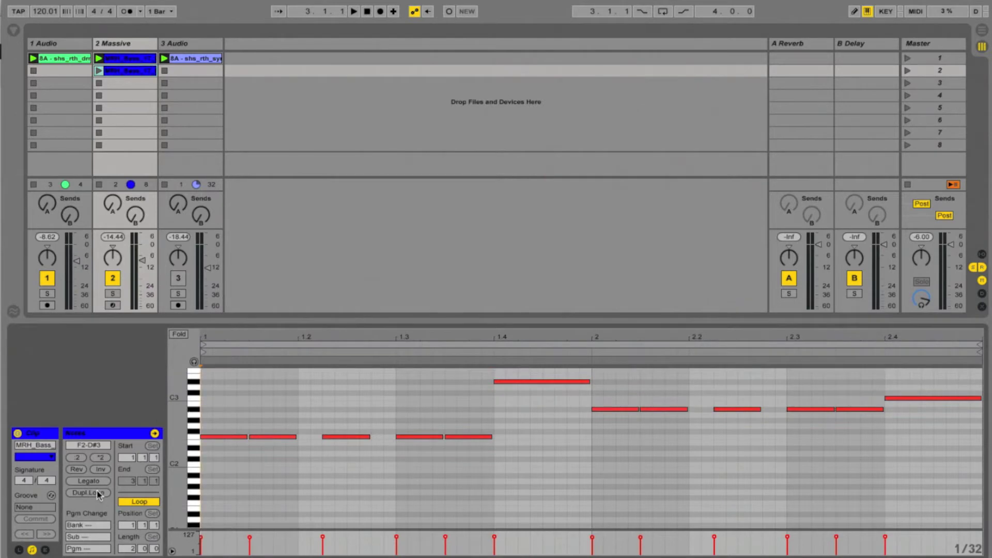
left_click(79, 493)
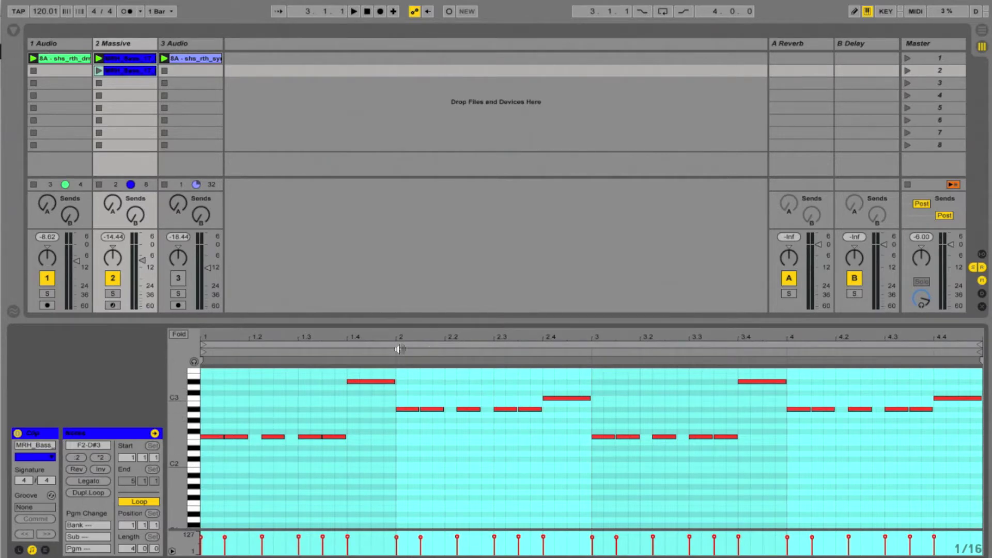
Step: Lower the four-bar clip's final note to A#2, halve its length and place it on the bar's last half beat
left_click(799, 421)
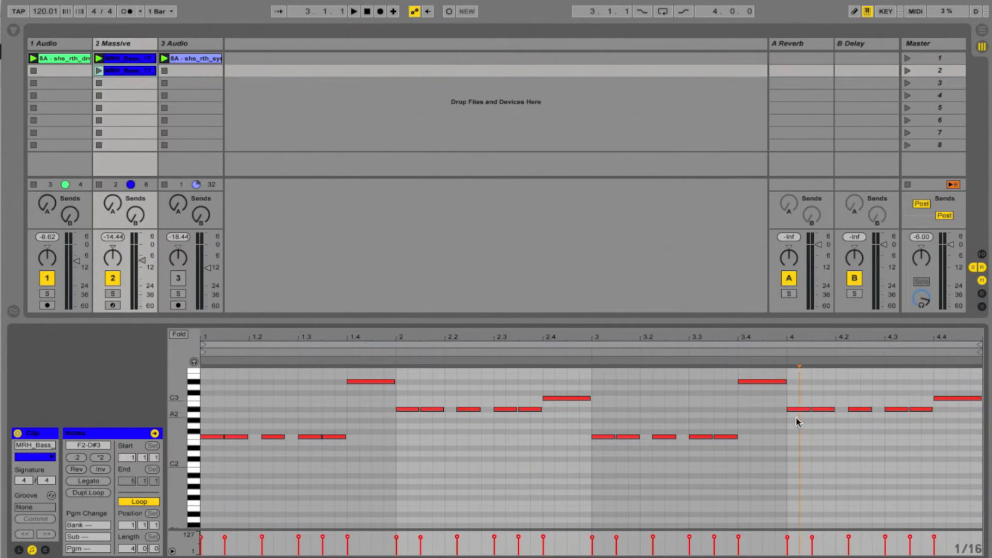
left_click(953, 397)
key("Down")
key("Down")
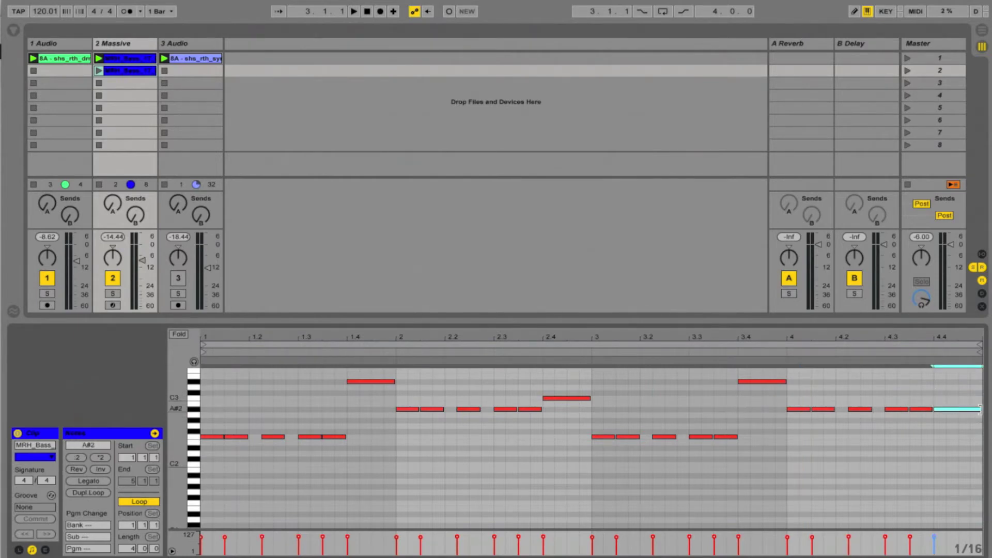
left_click_drag(981, 409, 957, 409)
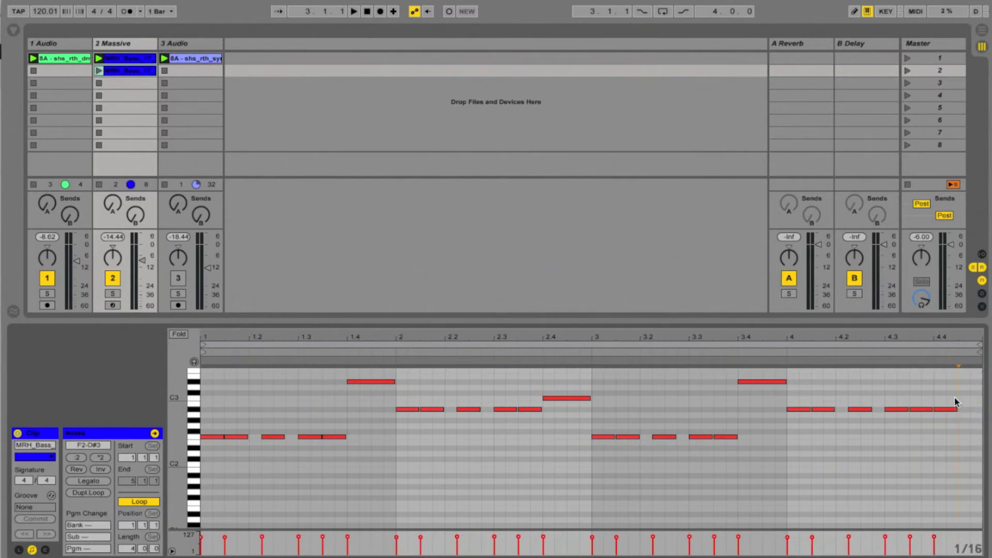
left_click_drag(946, 410, 970, 413)
Step: Copy the original bass clip into the third slot and apply Legato to all its notes, playing the result
left_click(137, 60)
key("ctrl+v")
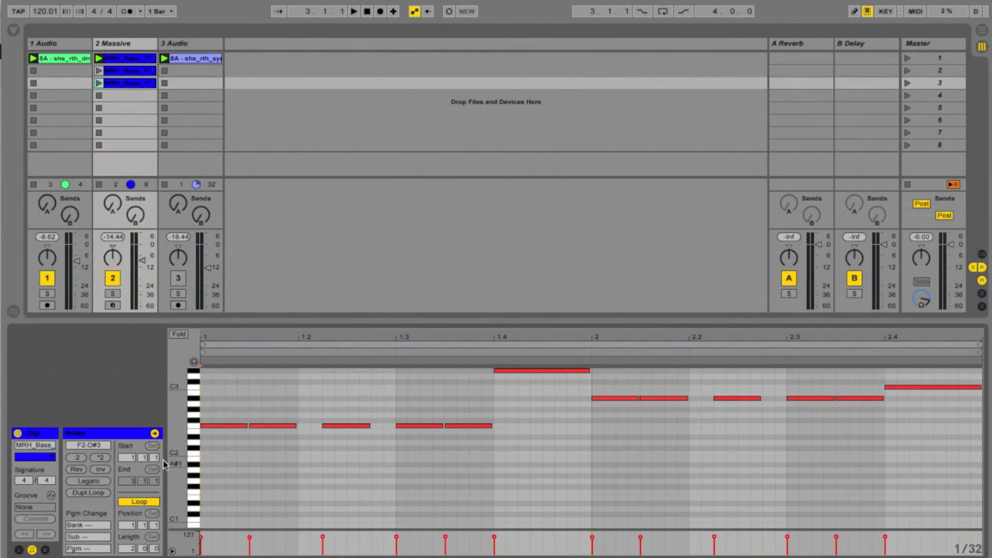
left_click_drag(942, 489, 155, 336)
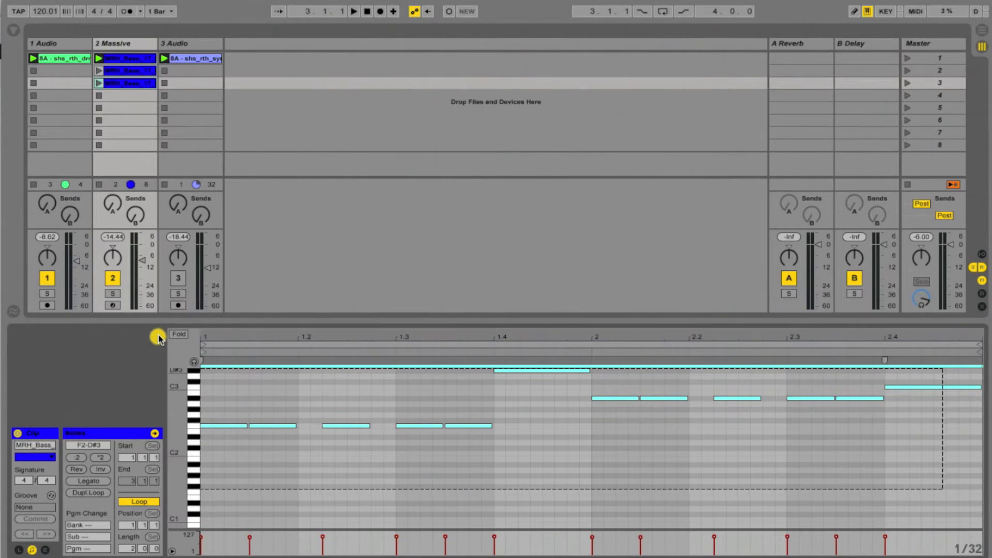
left_click(89, 481)
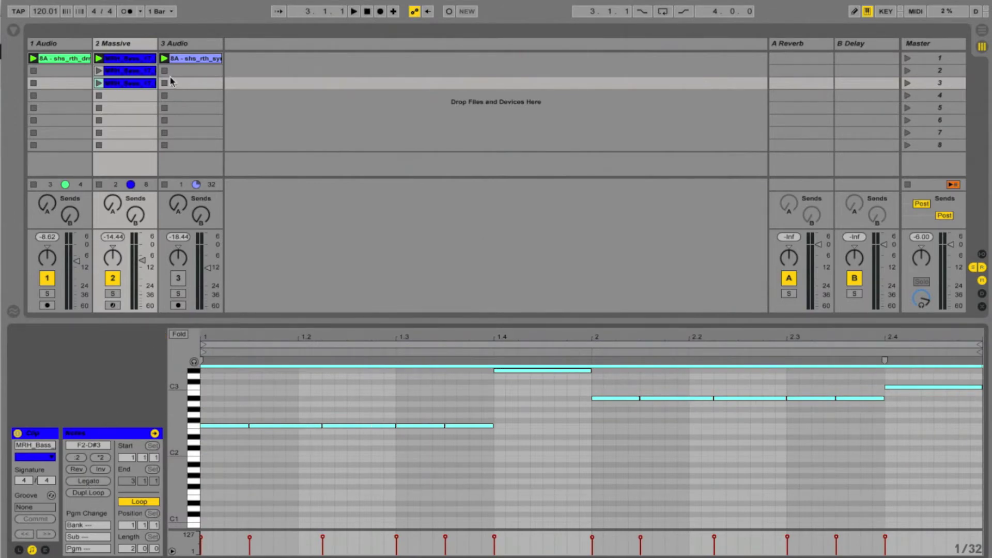
left_click(99, 83)
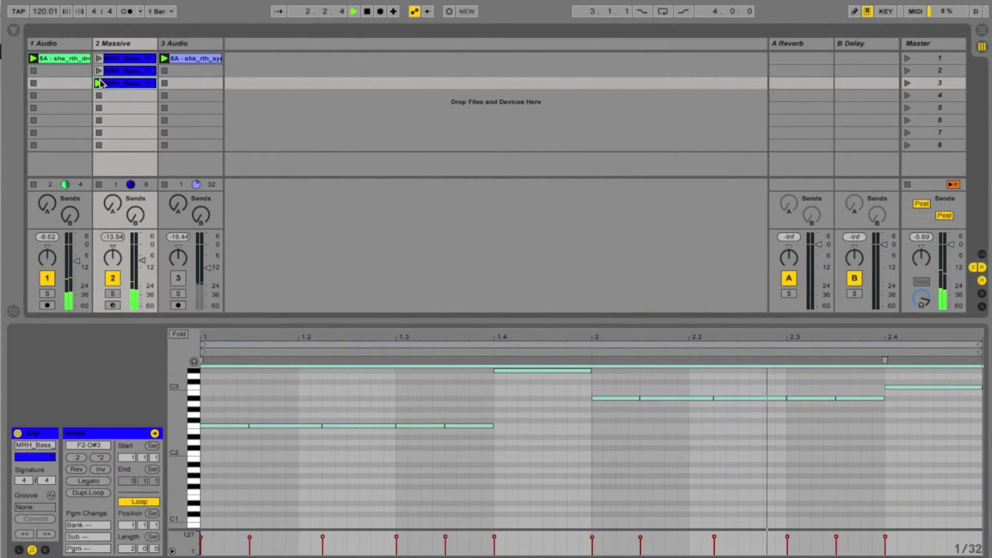
key("space")
Step: Copy the original bass clip into the fourth slot of the Massive track and launch the copy
left_click(129, 54)
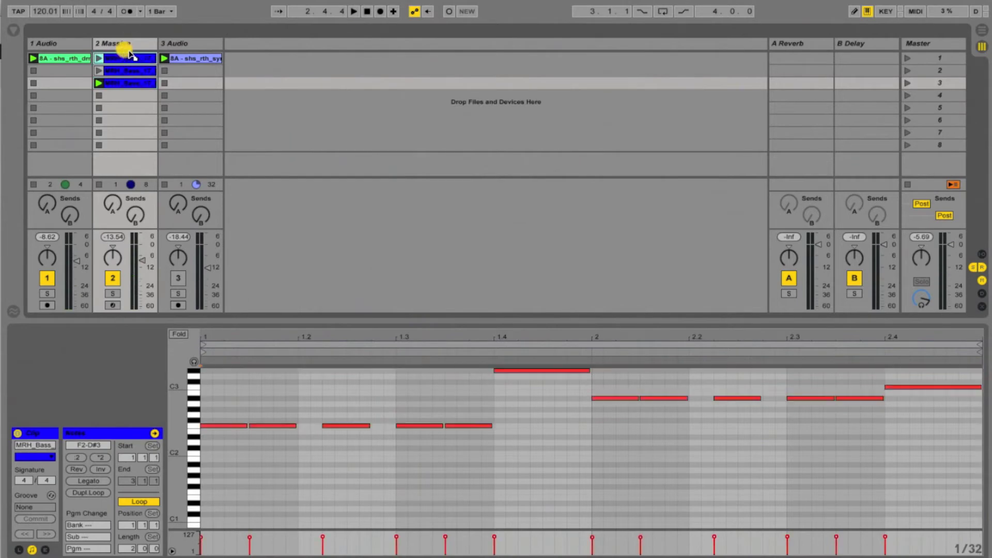
left_click_drag(132, 61, 133, 97)
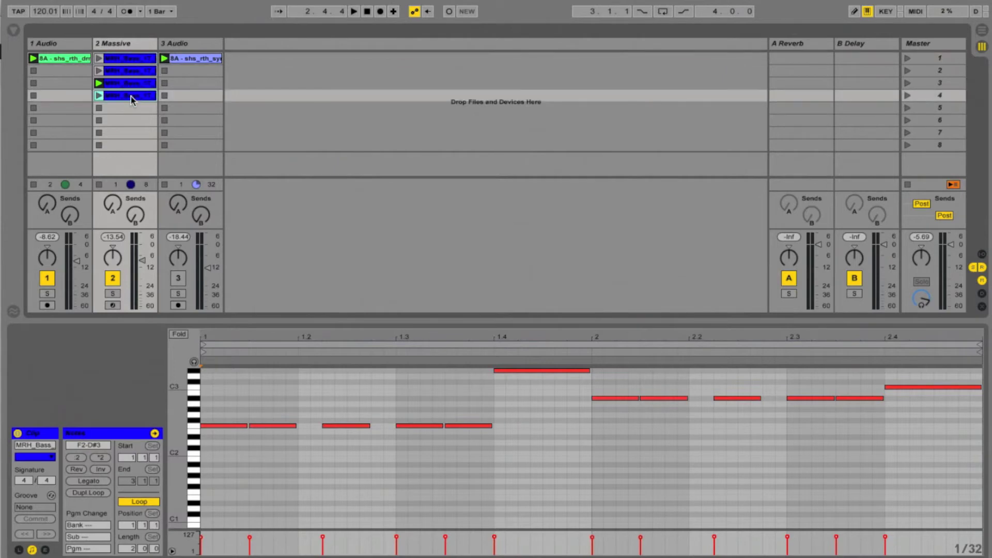
left_click(129, 62)
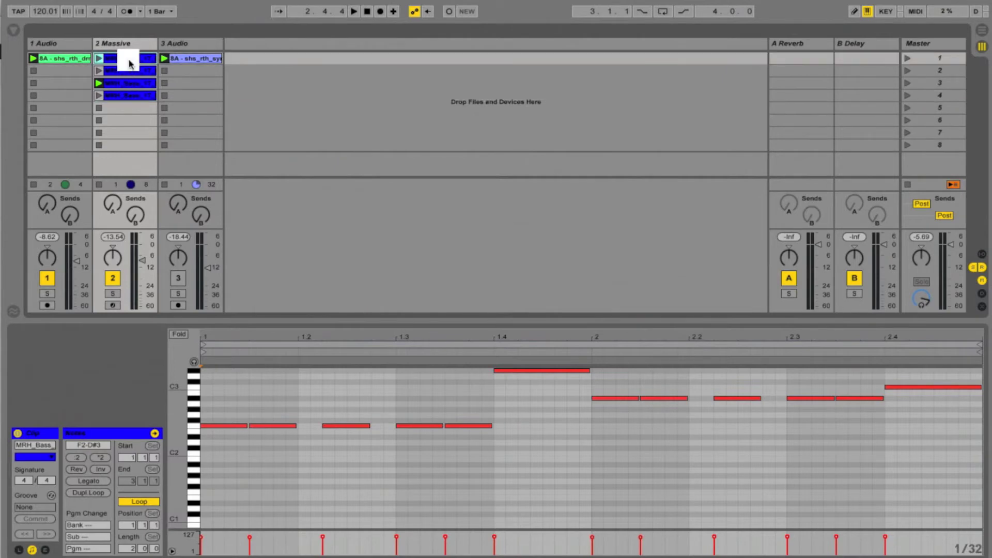
left_click(127, 96)
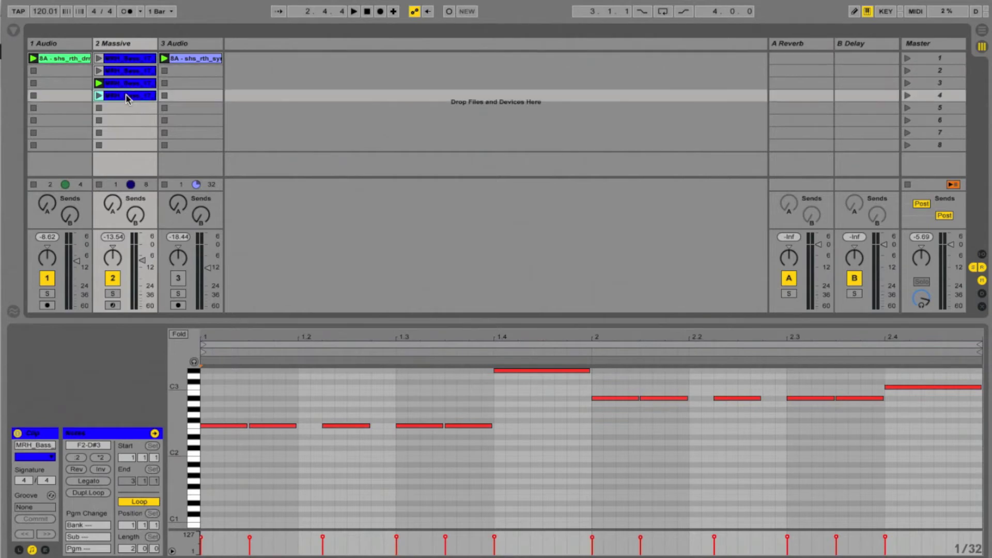
left_click(98, 95)
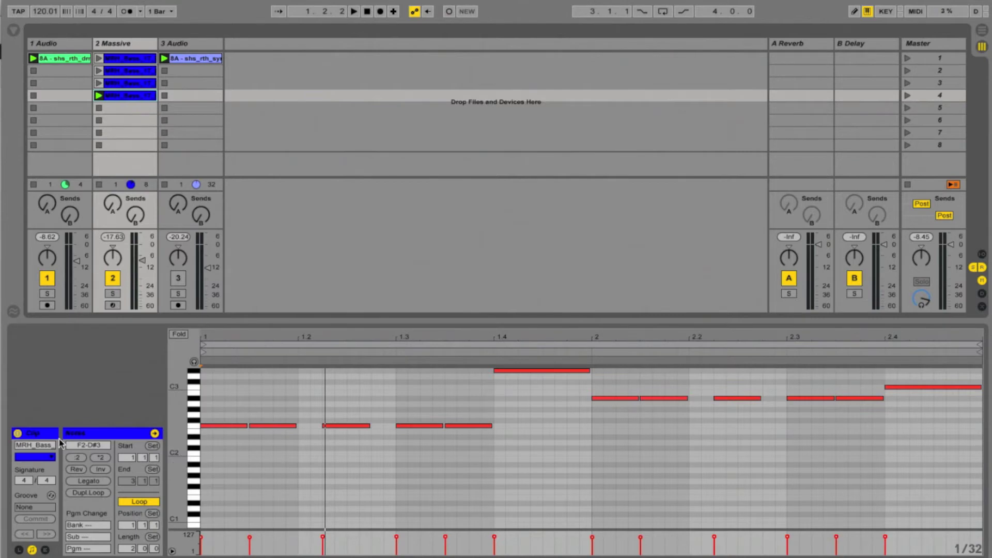
Step: Try the fourth clip's notes stretched to four bars and compressed to one bar during playback, returning them to two bars
left_click(102, 458)
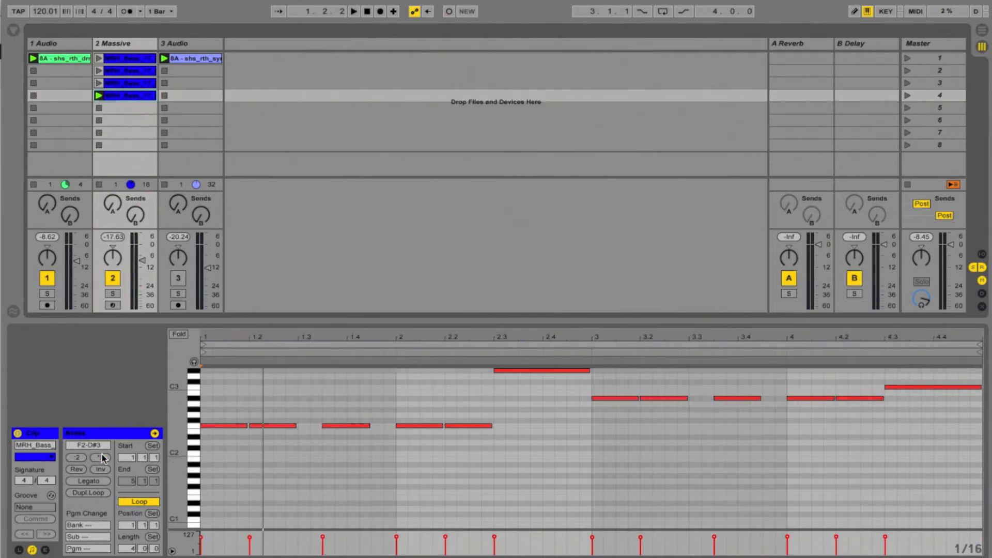
key("space")
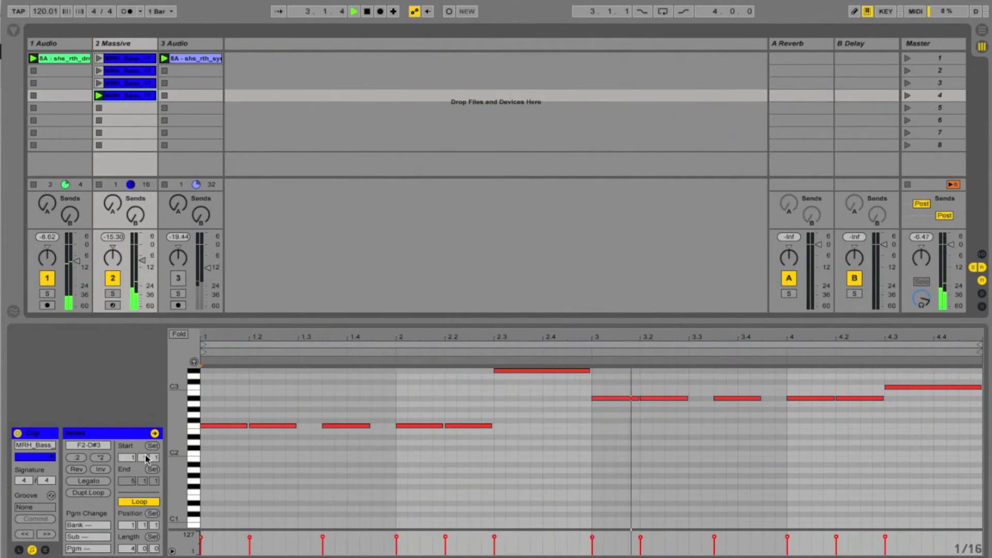
left_click(76, 458)
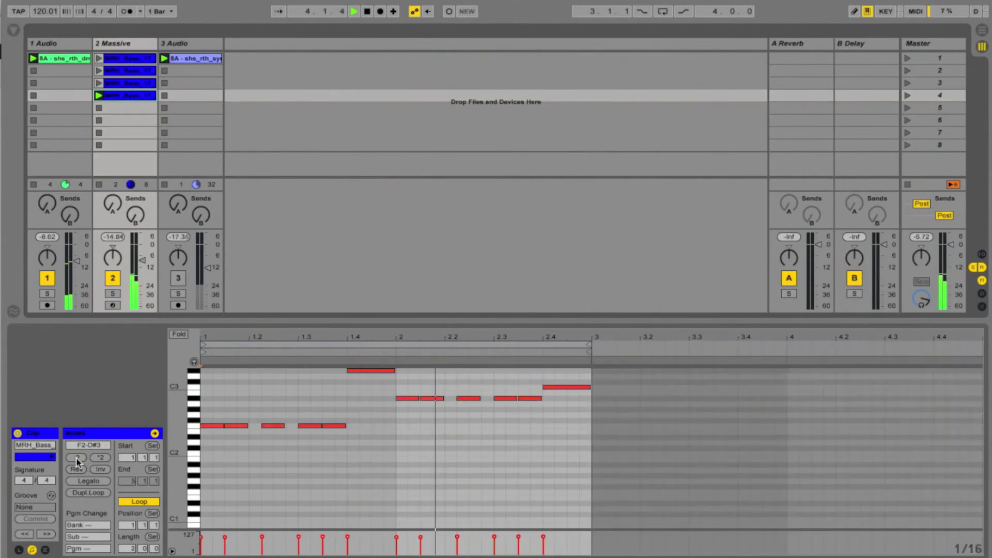
left_click(76, 458)
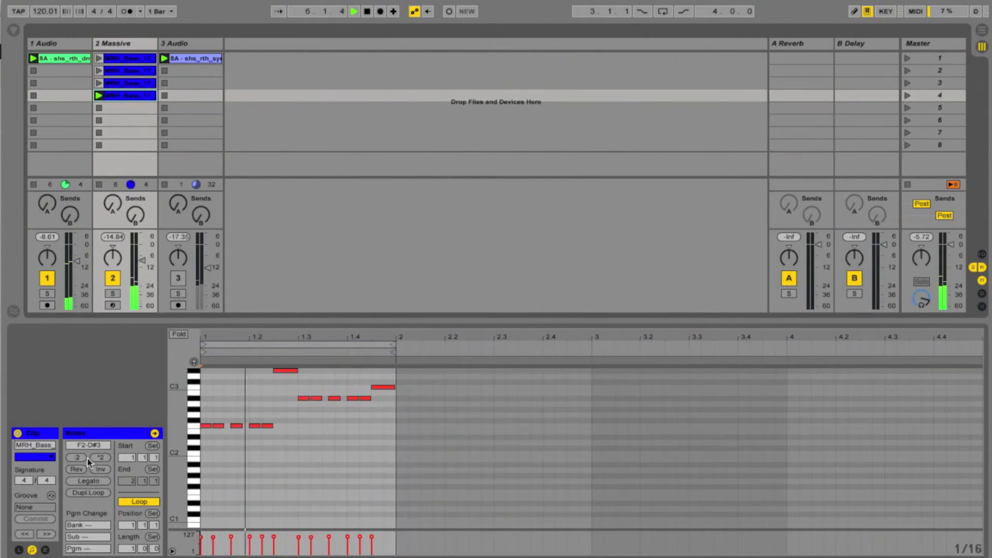
left_click(101, 458)
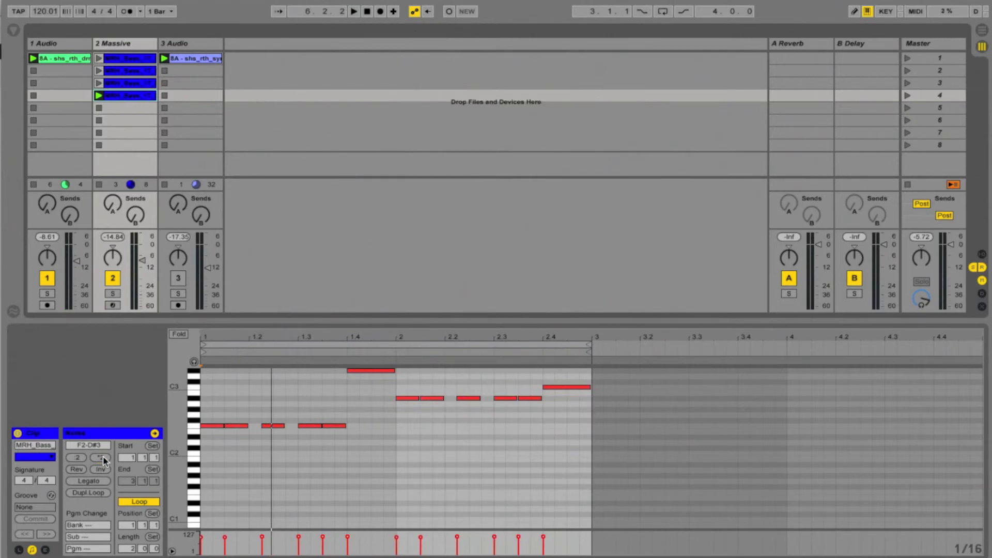
Step: Invert the pitches of all notes in the fourth bass clip
left_click_drag(309, 339, 306, 333)
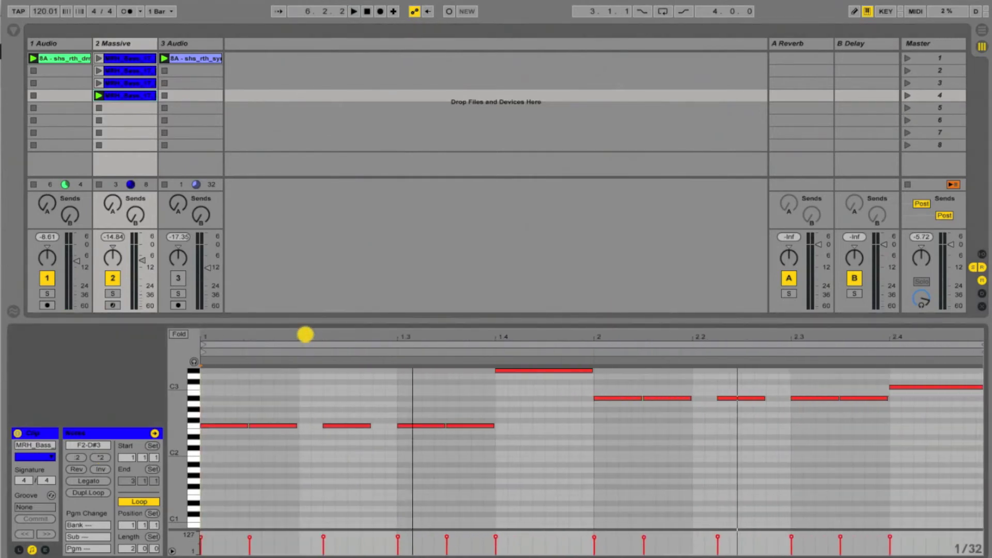
left_click_drag(933, 455, 187, 358)
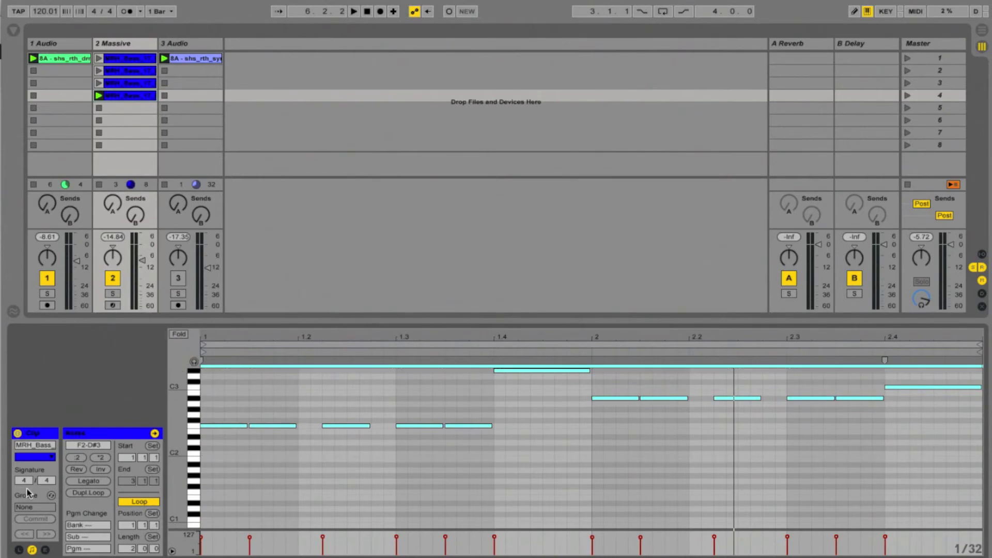
left_click(99, 469)
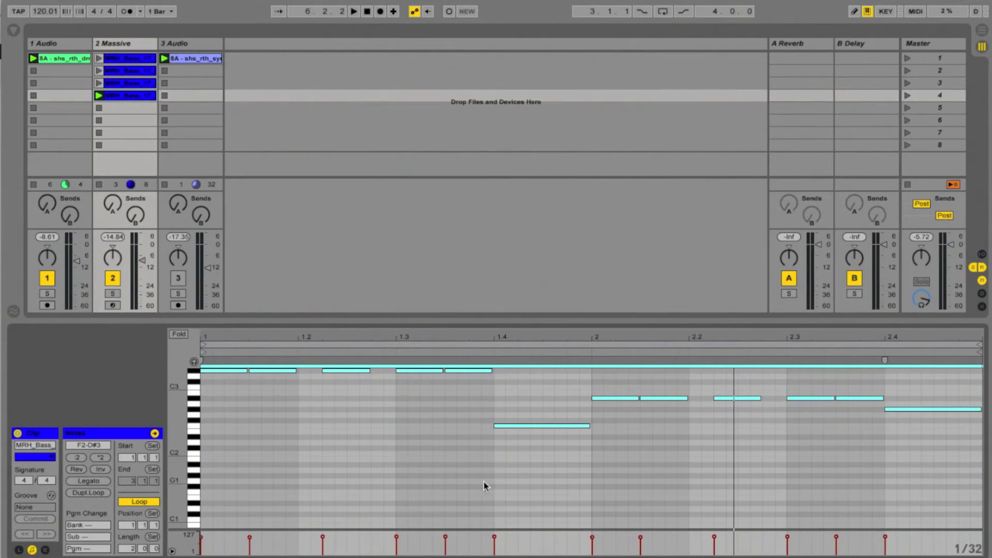
Step: Compare the inverted bass clip with the original by playing each in turn
key("space")
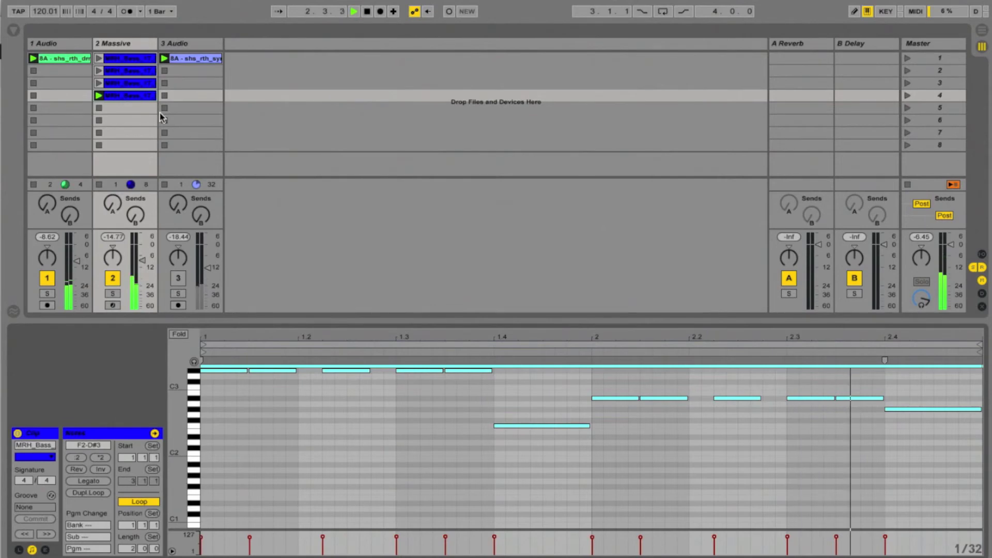
left_click(99, 60)
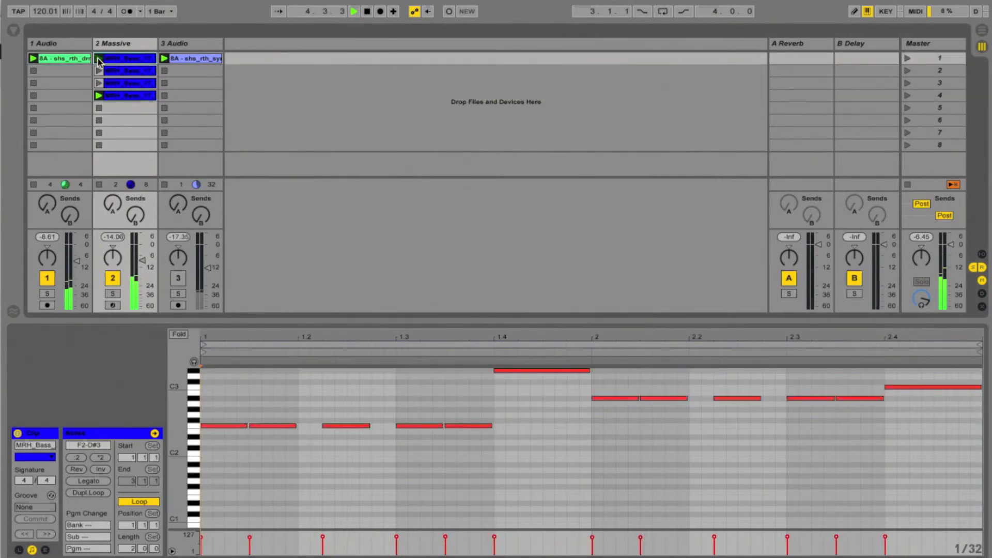
left_click(98, 96)
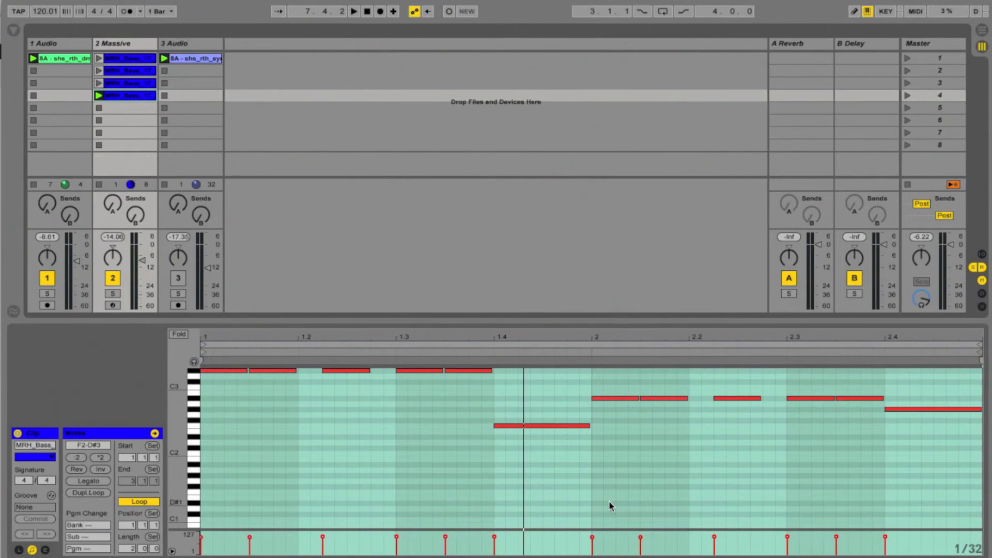
Step: Reverse the order of all notes in the inverted fourth bass clip
left_click(923, 463)
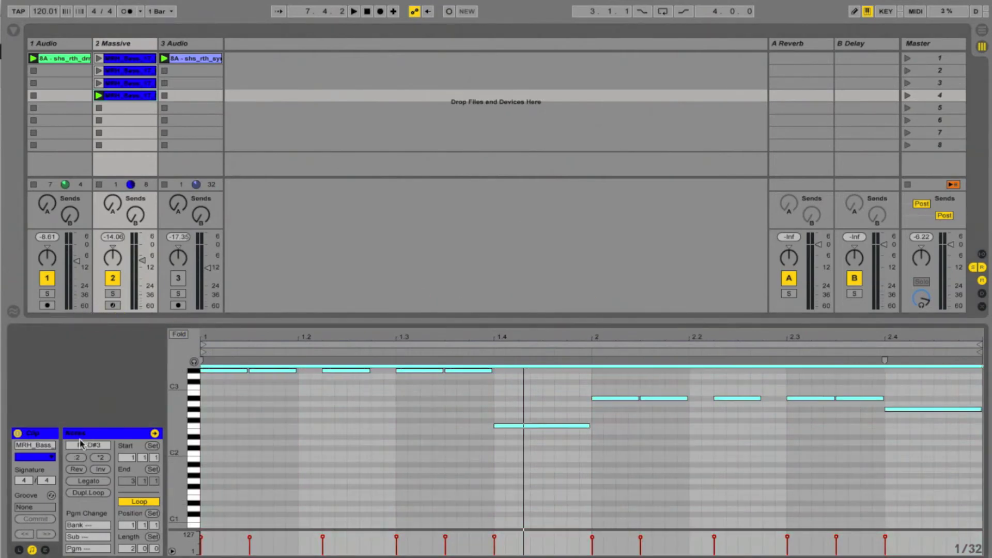
left_click(78, 470)
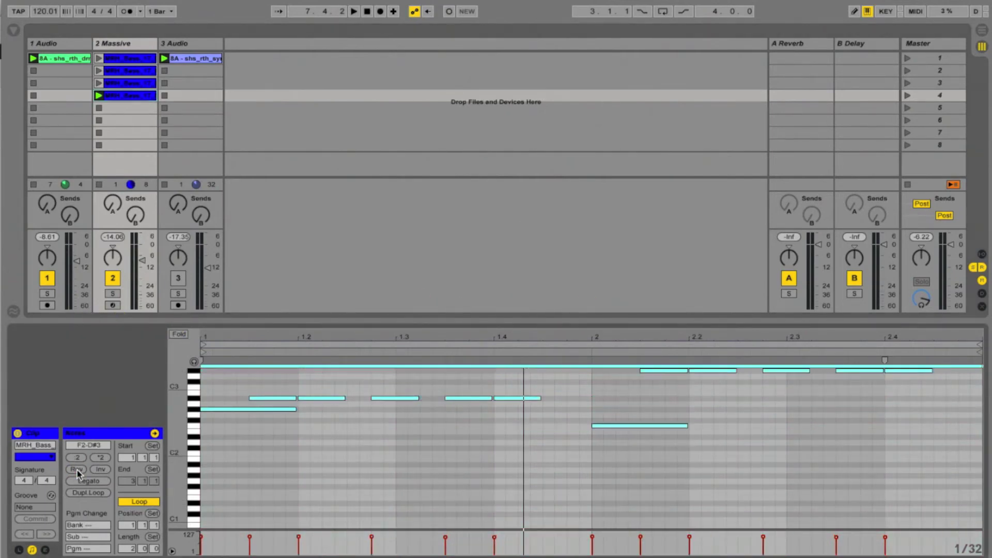
left_click(261, 432)
key("Delete")
left_click_drag(624, 393, 662, 407)
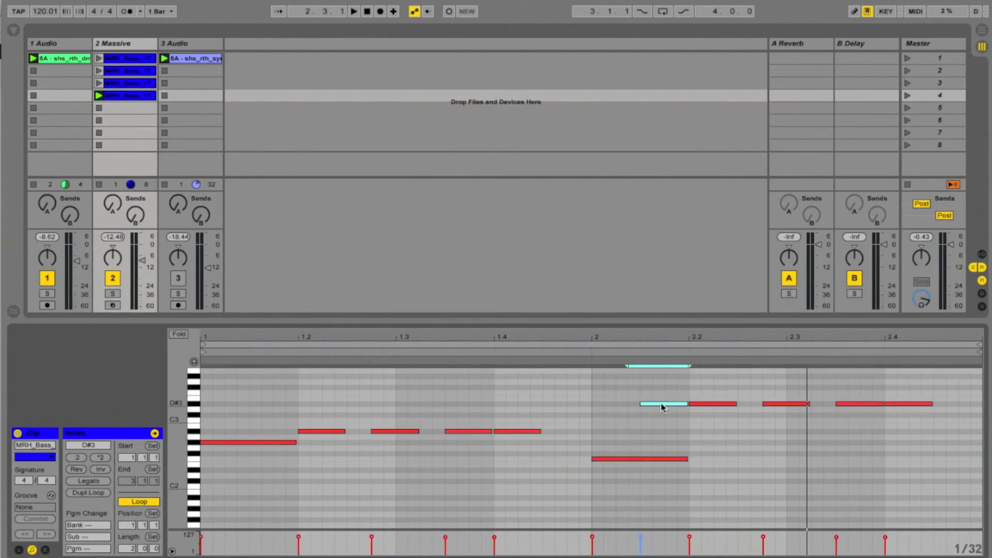
key("super+z")
Step: Move the second note of bar 1, an A#2, along the same pitch to the last eighth of the bar
key("Right")
key("Right")
key("Right")
key("Right")
key("Right")
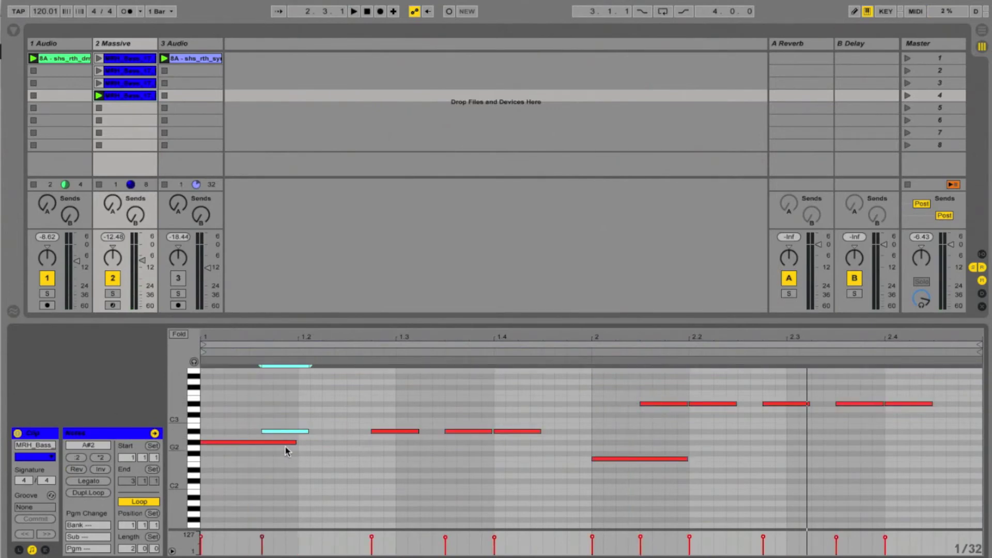
key("Right")
key("Right")
key("Right")
key("Right")
key("Right")
key("Right")
key("Right")
key("Right")
key("Right")
key("Right")
key("Right")
key("Right")
key("Right")
key("Right")
key("Right")
key("Right")
key("Right")
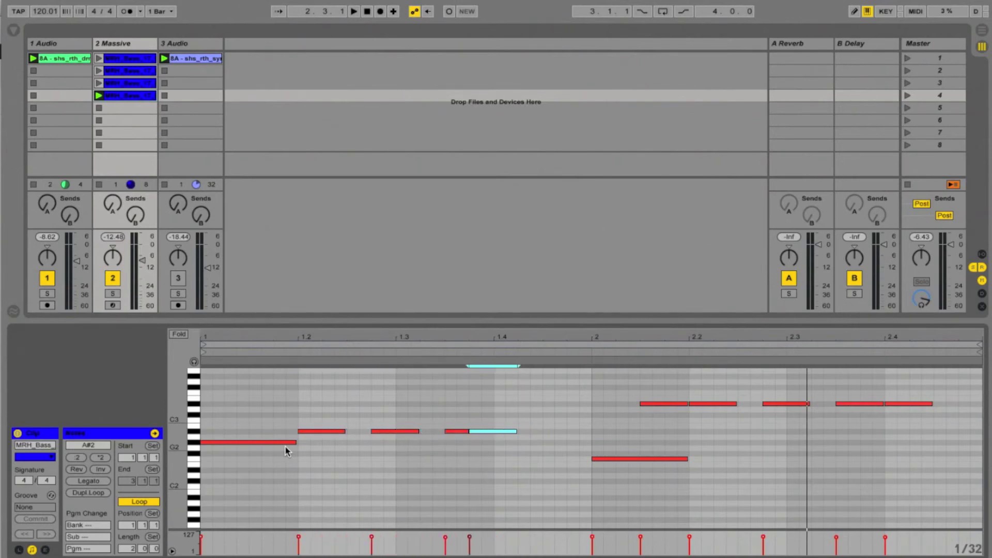
key("Right")
key("Right")
Step: Move the first short D#3 note of bar 2 to the last eighth of the bar and listen to the changed clip
left_click(650, 405)
key("Right")
key("Right")
key("Right")
key("Right")
key("Right")
key("Right")
key("Right")
key("Right")
key("Right")
key("Right")
key("Right")
key("Right")
key("Right")
key("Right")
key("Right")
key("Right")
key("Right")
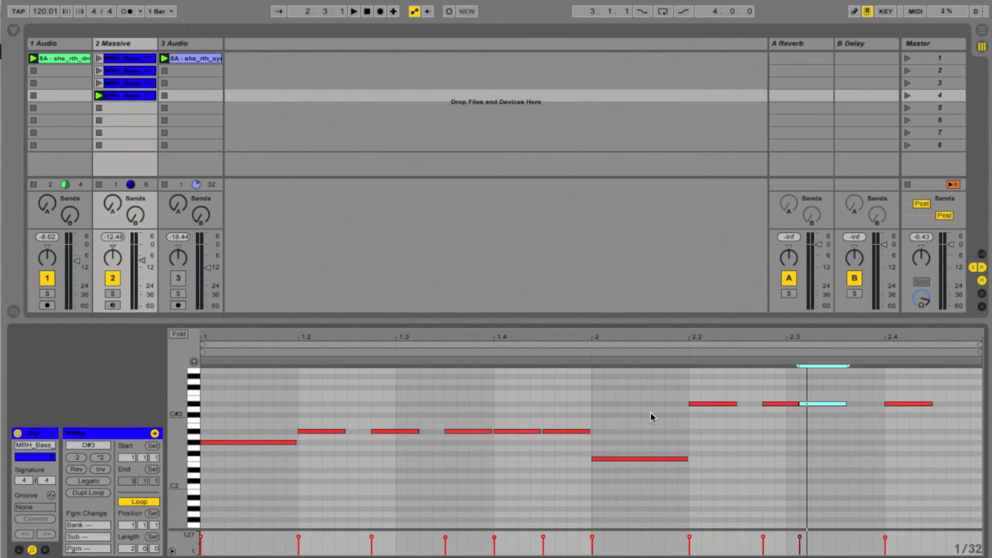
key("Right")
key("Right")
key("Right")
key("Right")
key("Right")
key("Right")
key("Right")
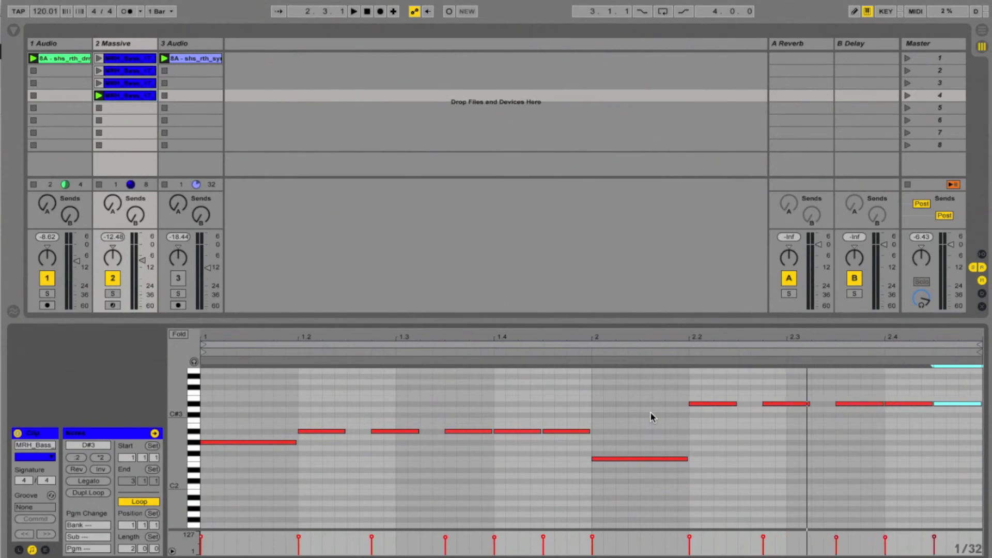
key("space")
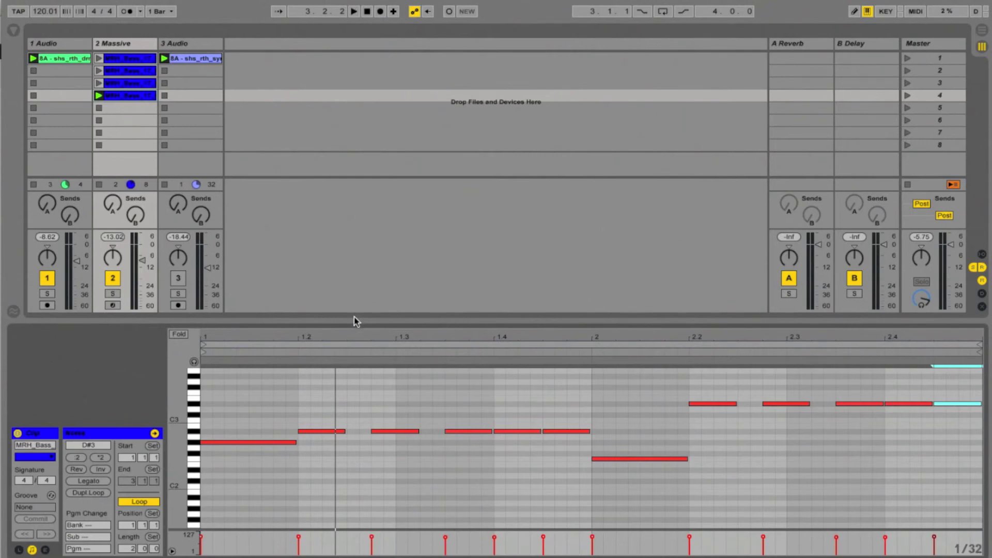
Step: Stretch the group of A#2 notes between 1.2 and 2 so that it ends at 2.4, and play the clip
mouse_move(301, 380)
left_mouse_down()
mouse_move(590, 371)
mouse_move(388, 377)
mouse_move(368, 391)
mouse_move(394, 390)
mouse_move(618, 357)
mouse_move(414, 383)
mouse_move(406, 401)
mouse_move(521, 401)
mouse_move(499, 414)
mouse_move(346, 414)
mouse_move(598, 410)
mouse_move(588, 414)
left_mouse_up()
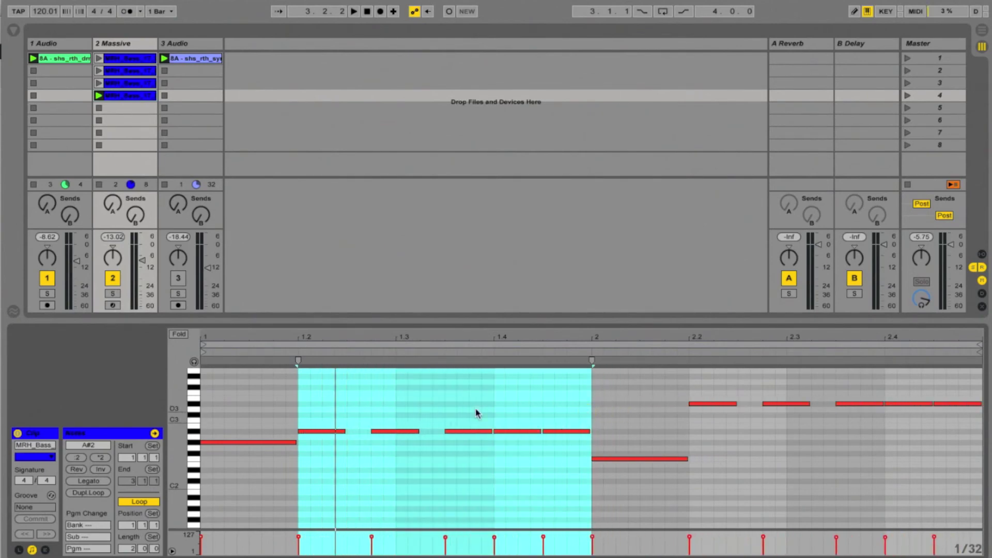
mouse_move(592, 361)
left_mouse_down()
mouse_move(468, 377)
mouse_move(889, 346)
left_mouse_up()
key("space")
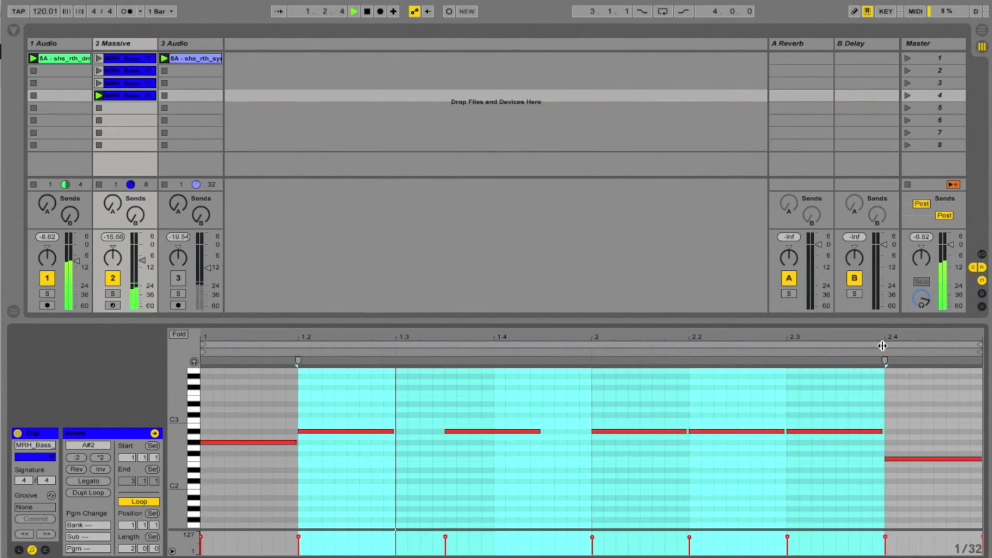
left_click_drag(620, 339, 616, 333)
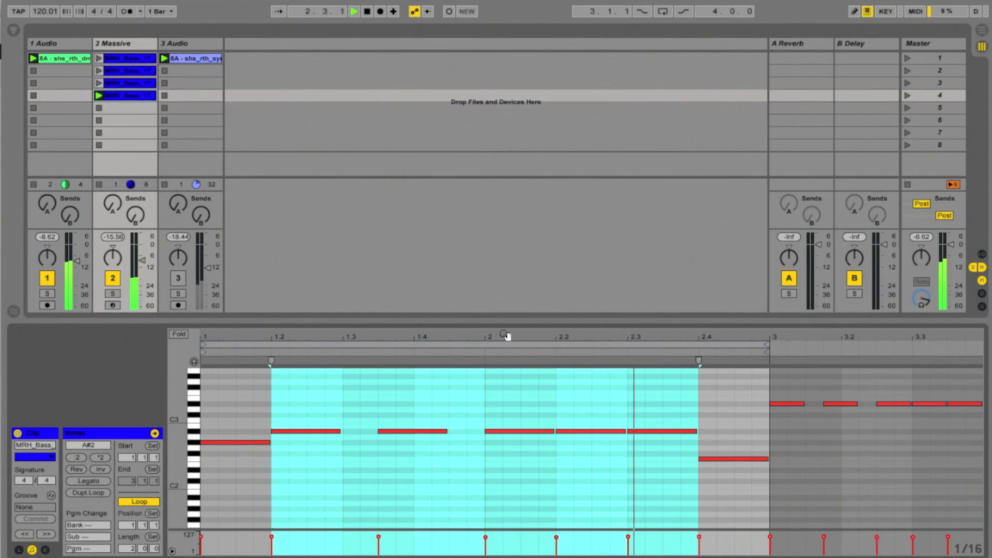
Step: Compress the notes between 2.3 and 3 to end at 2.4, and fit the following two D#3 notes before bar 3, nudging the second earlier
mouse_move(629, 385)
left_mouse_down()
mouse_move(770, 380)
mouse_move(700, 363)
left_mouse_up()
left_click_drag(775, 361, 699, 368)
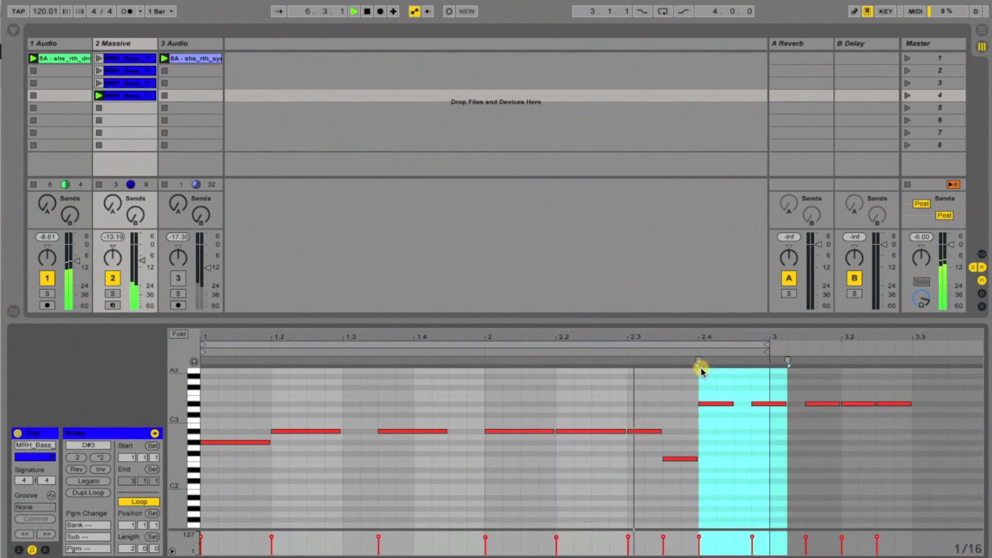
mouse_move(780, 360)
left_mouse_down()
mouse_move(764, 361)
mouse_move(751, 427)
left_mouse_up()
left_click(756, 374)
key("Left")
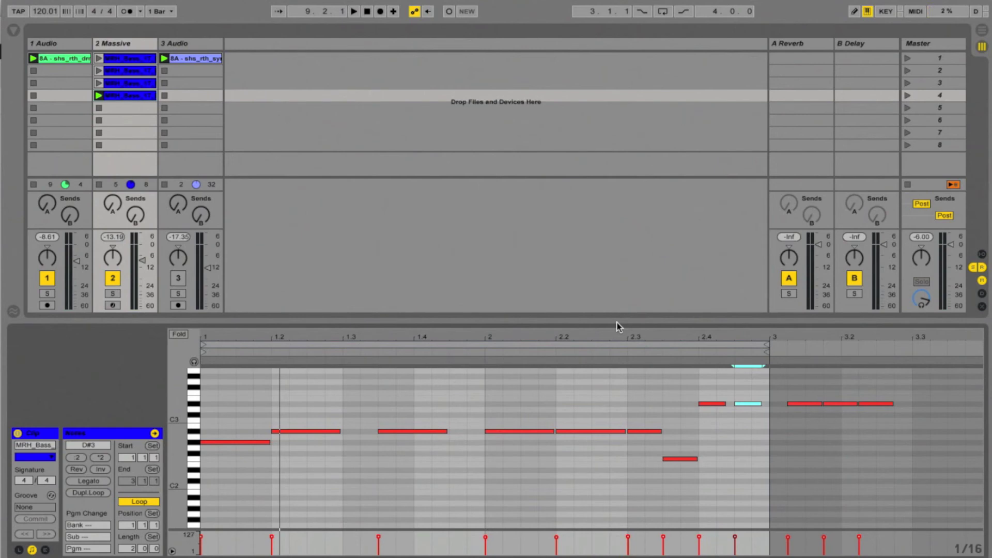
Step: Try doubling and halving the length of the selected D#3 note near the end of bar 2
left_click(102, 458)
left_click(102, 458)
left_click(77, 458)
left_click(76, 458)
Step: Try repeated halving and doubling on the A#2 note at the start of bar 2, ending at half its original length
left_click(506, 431)
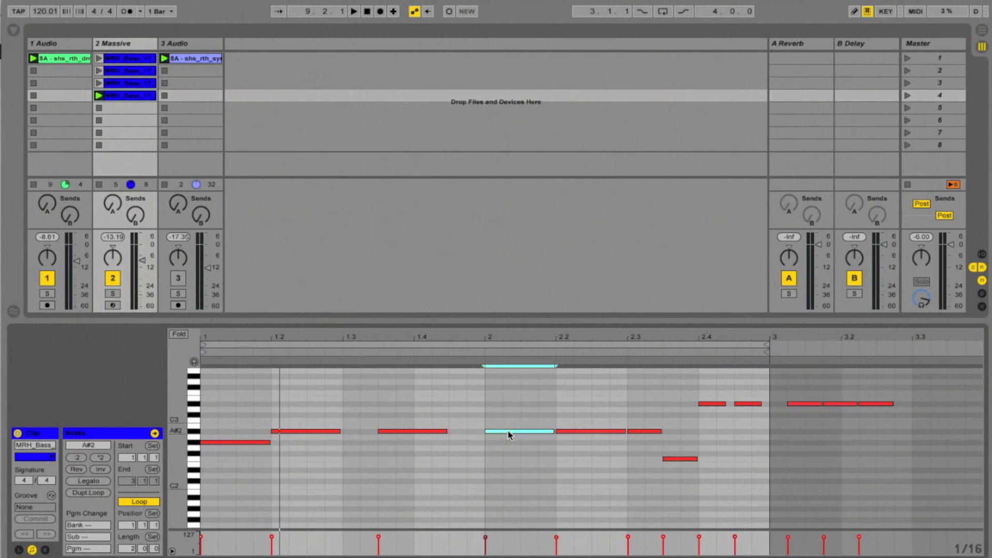
left_click(83, 459)
left_click(83, 459)
left_click(83, 459)
left_click(100, 458)
left_click(100, 458)
Step: Try lengthening and shortening the A#2 note at the start of bar 2 in grid steps
key("shift+Right")
key("shift+Right")
key("shift+Left")
key("shift+Left")
key("shift+Left")
key("shift+Left")
key("shift+Right")
key("shift+Right")
key("shift+Right")
key("shift+Left")
key("shift+Left")
key("shift+Right")
key("shift+Left")
key("shift+Right")
Step: Select the three notes of bar 1 and toggle their order between reversed and original, ending on the original order
left_click(430, 403)
left_click_drag(455, 403, 203, 446)
left_click(76, 470)
left_click(76, 471)
left_click(76, 470)
left_click(76, 471)
left_click(76, 471)
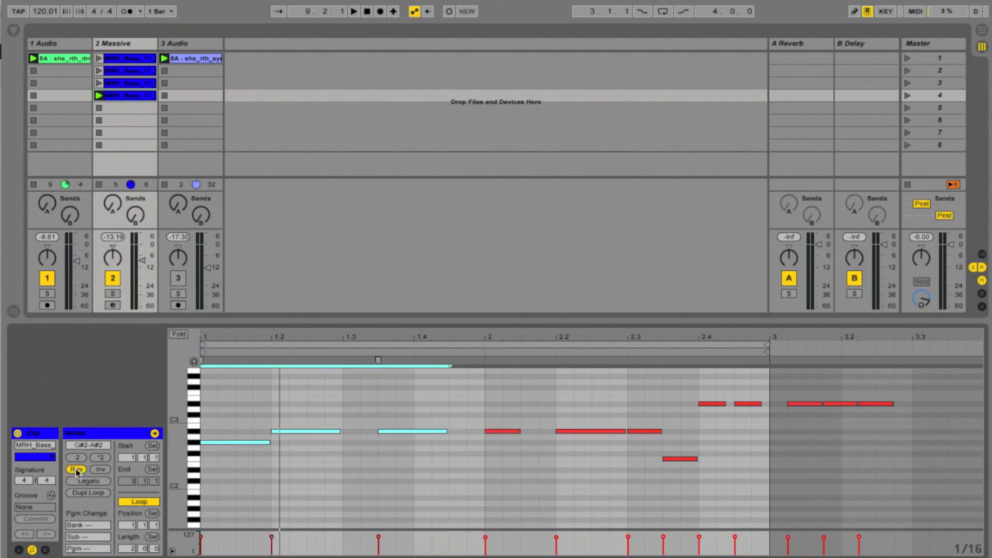
left_click(76, 470)
left_click(76, 470)
left_click(76, 471)
left_click(76, 471)
left_click(76, 470)
left_click(76, 470)
left_click(76, 470)
left_click(76, 471)
Step: Invert the pitches of the three selected bar 1 notes, toggling to compare and ending inverted, and reverse their order
left_click(101, 470)
left_click(101, 470)
left_click(101, 470)
left_click(100, 470)
left_click(101, 469)
left_click(101, 470)
left_click(102, 470)
left_click(102, 470)
left_click(102, 470)
left_click(101, 470)
left_click(102, 470)
left_click(101, 470)
left_click(102, 469)
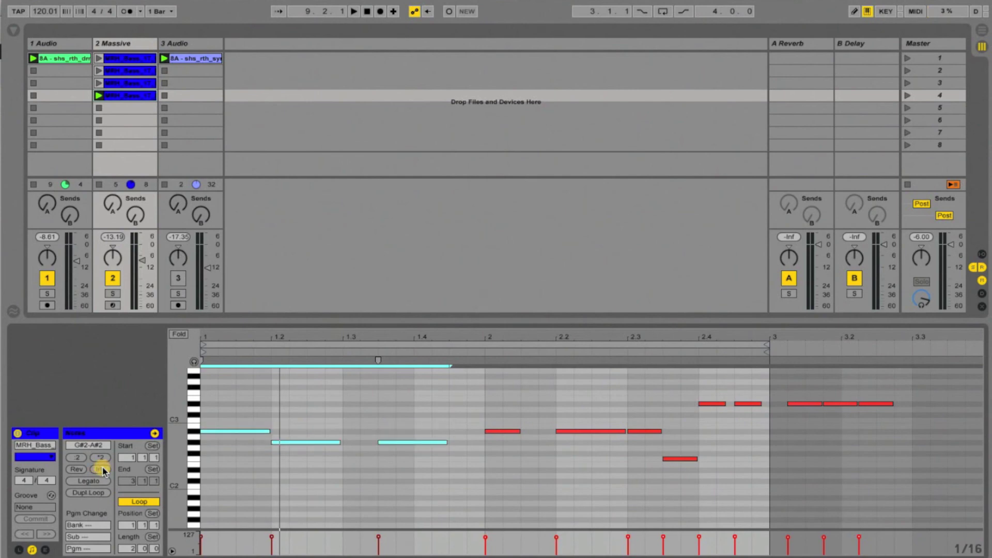
left_click(76, 469)
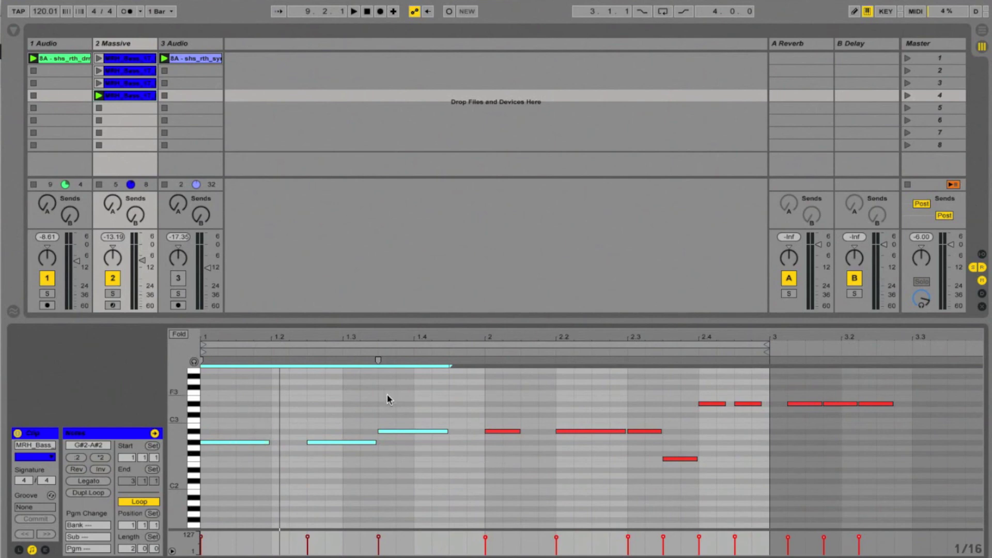
Step: Apply legato to the three selected bar 1 notes and duplicate the clip's loop to four bars
left_click(87, 481)
left_click(89, 482)
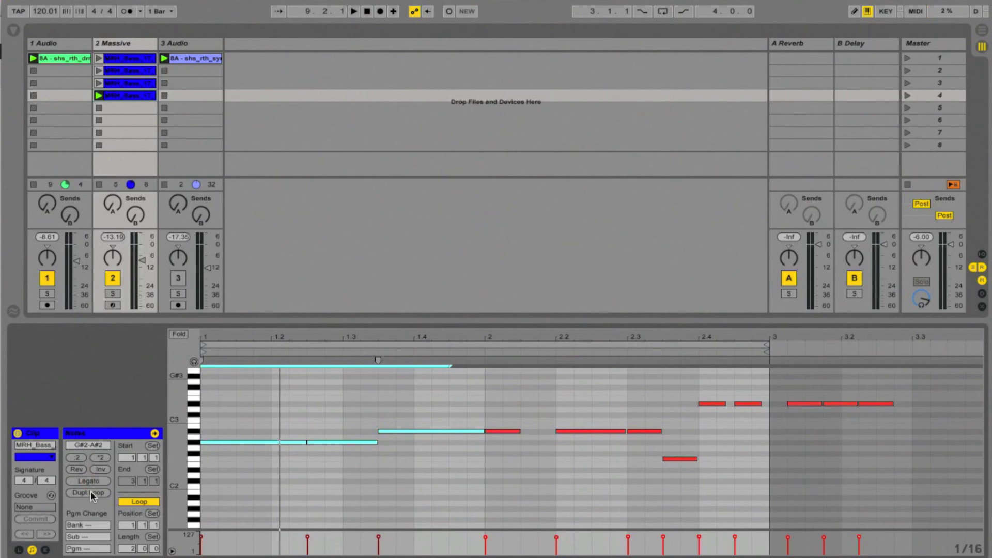
left_click(90, 492)
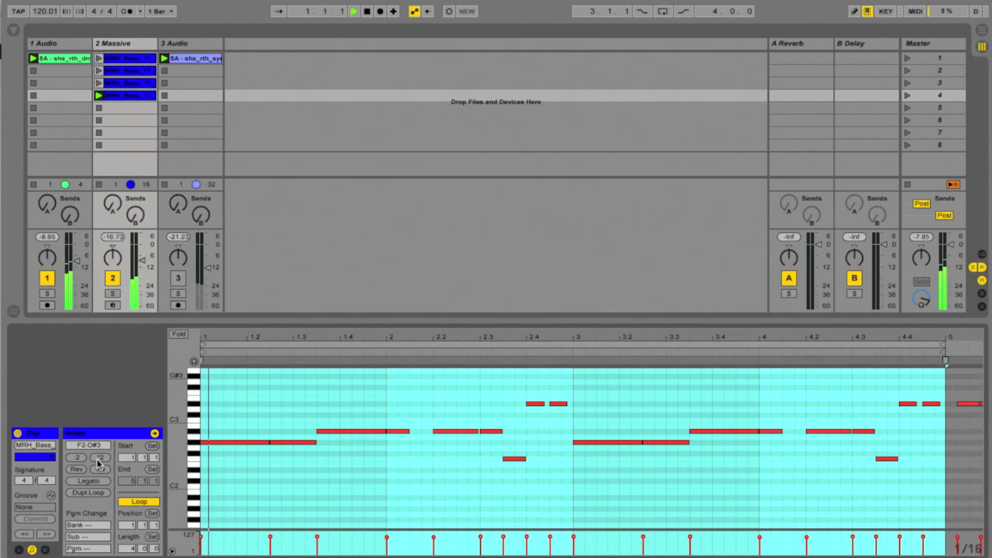
key("space")
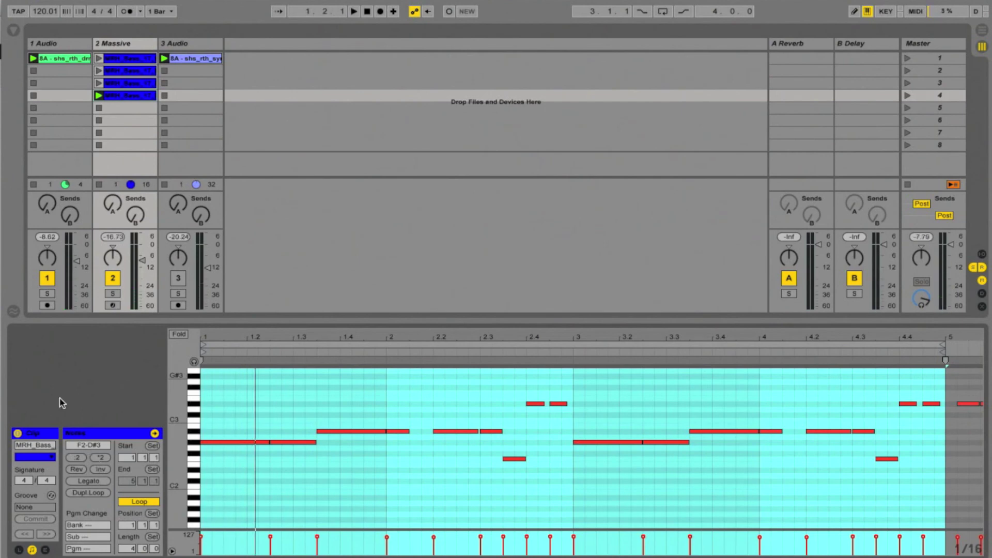